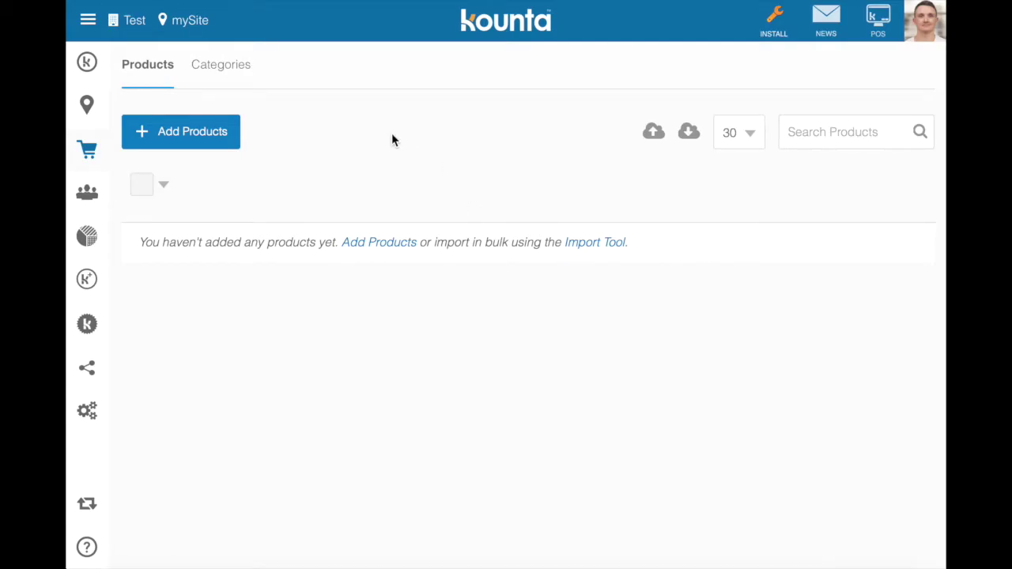
Step: Start a new product named Shirt and create the category retail for it
{"action": "left_click", "coordinate": [192, 136]}
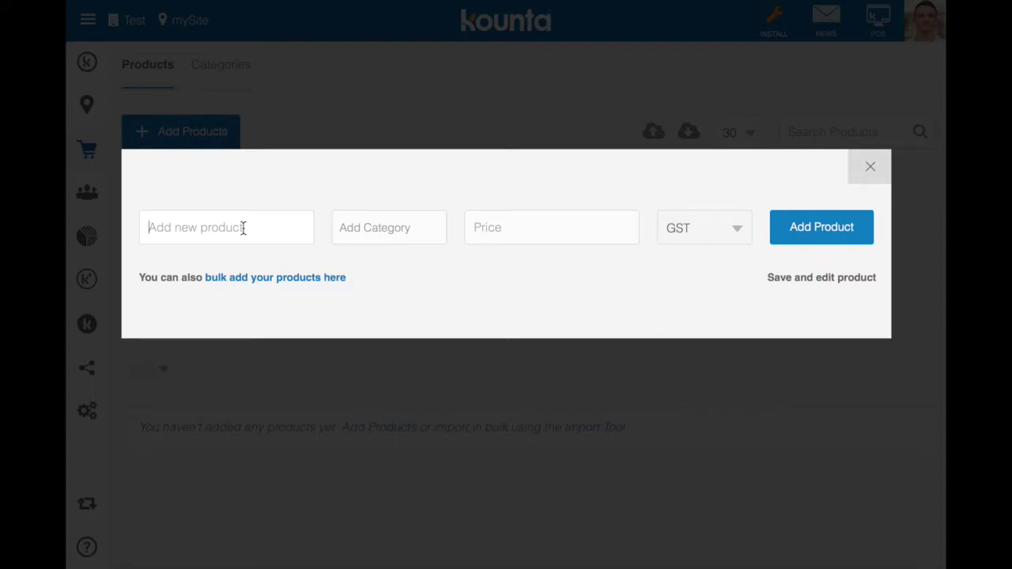
{"action": "type", "text": "SHirt"}
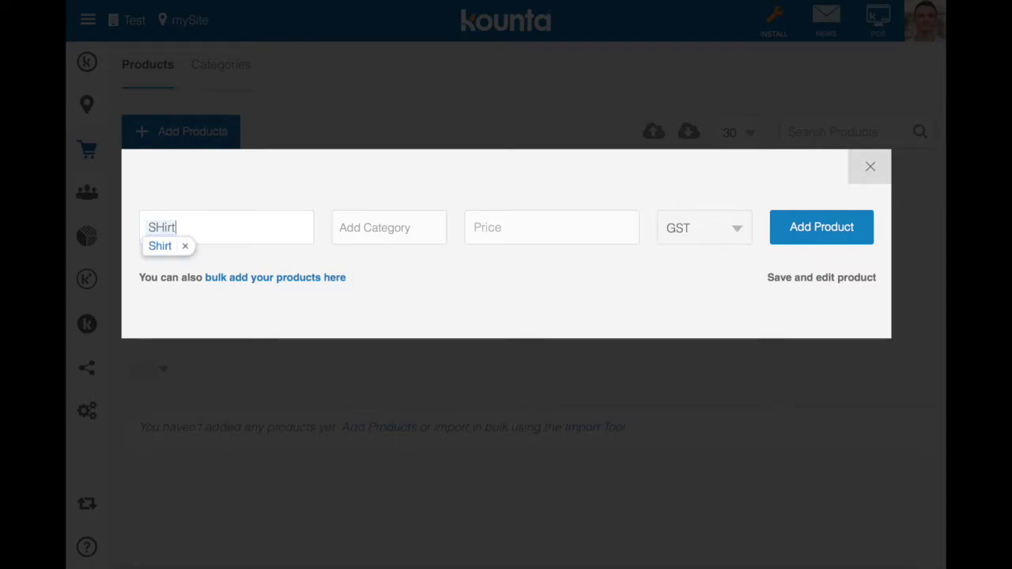
{"action": "key", "text": "BackSpace"}
{"action": "key", "text": "BackSpace"}
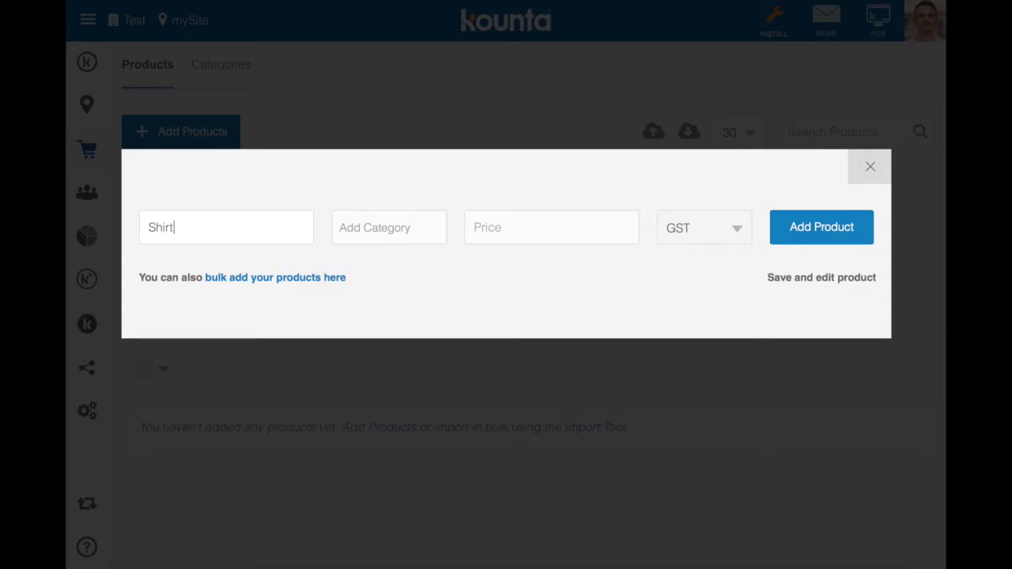
{"action": "left_click", "coordinate": [409, 227]}
{"action": "type", "text": "r"}
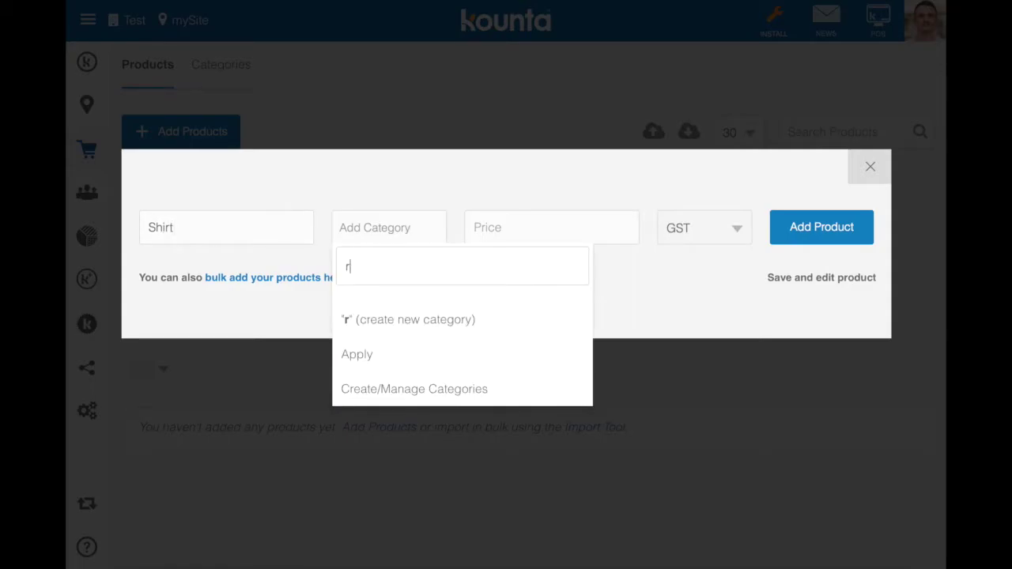
{"action": "type", "text": "etail"}
{"action": "left_click", "coordinate": [404, 318]}
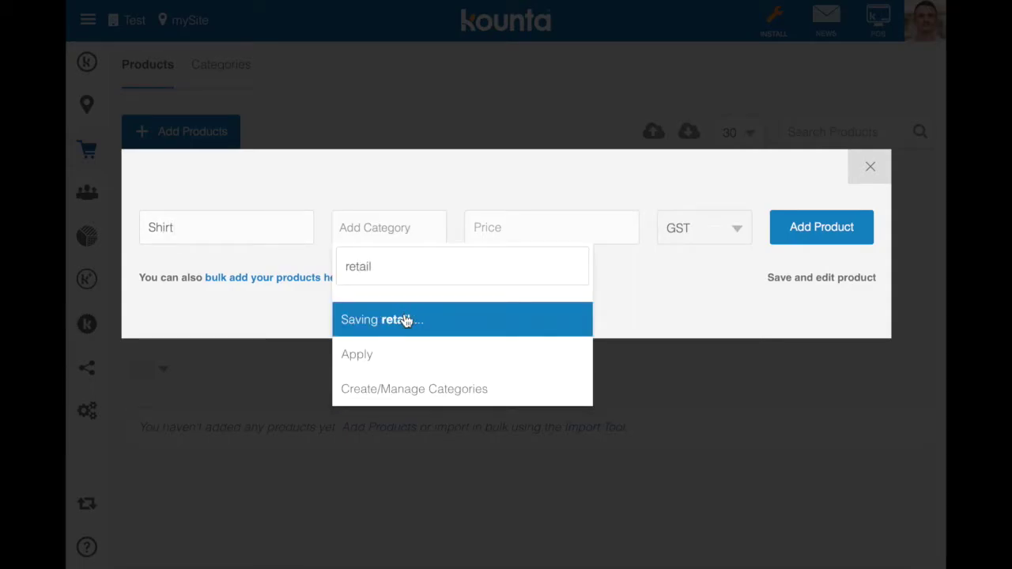
Step: Set the Shirt's price to 10, add the product with GST and close the entry form
{"action": "left_click", "coordinate": [519, 227]}
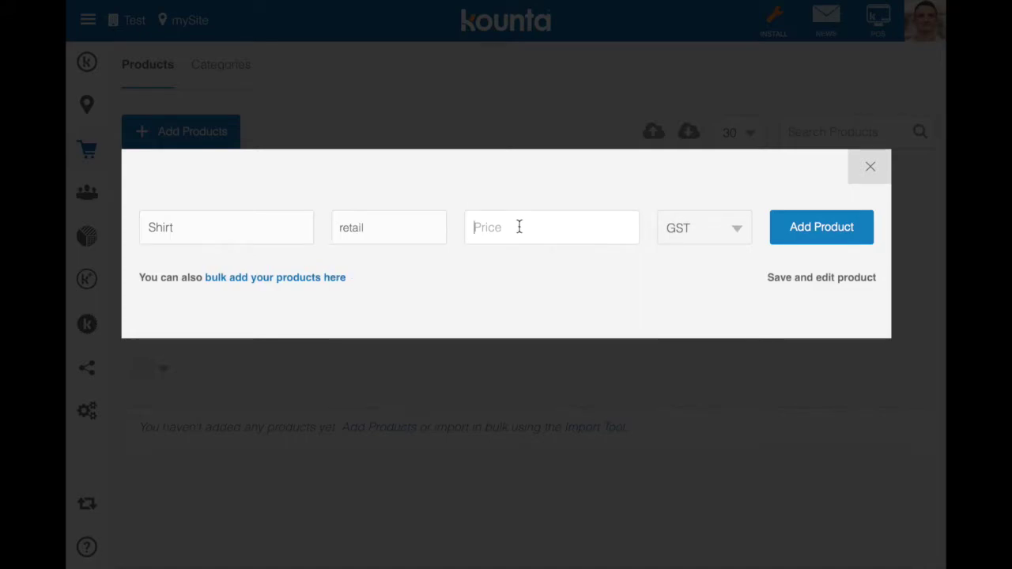
{"action": "type", "text": "10"}
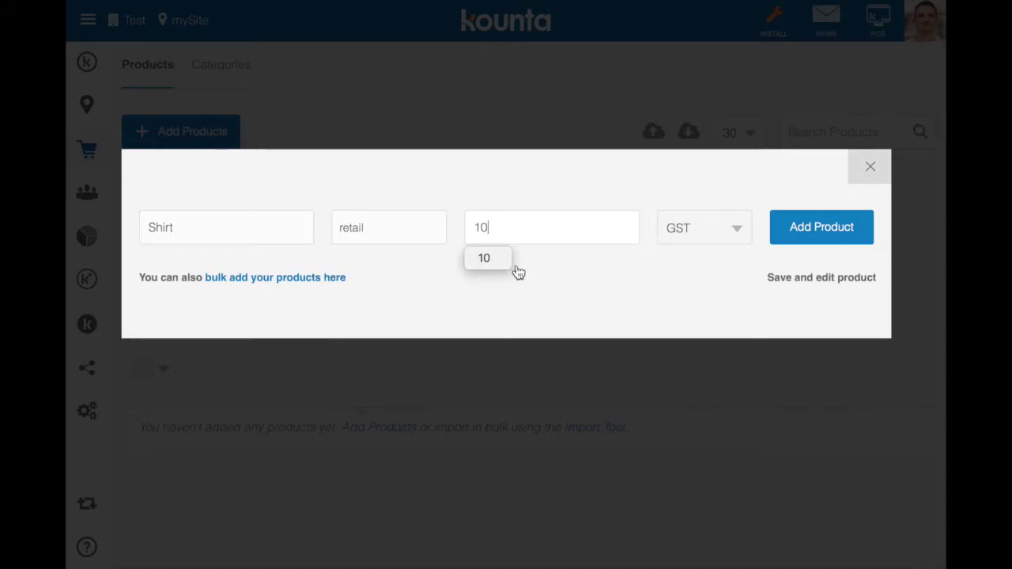
{"action": "left_click", "coordinate": [515, 268]}
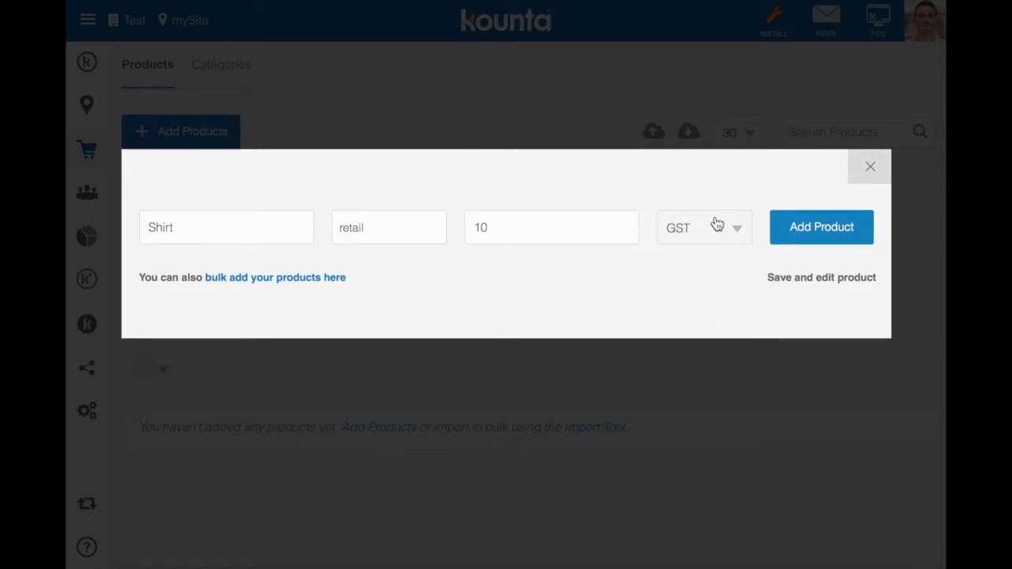
{"action": "left_click", "coordinate": [804, 230]}
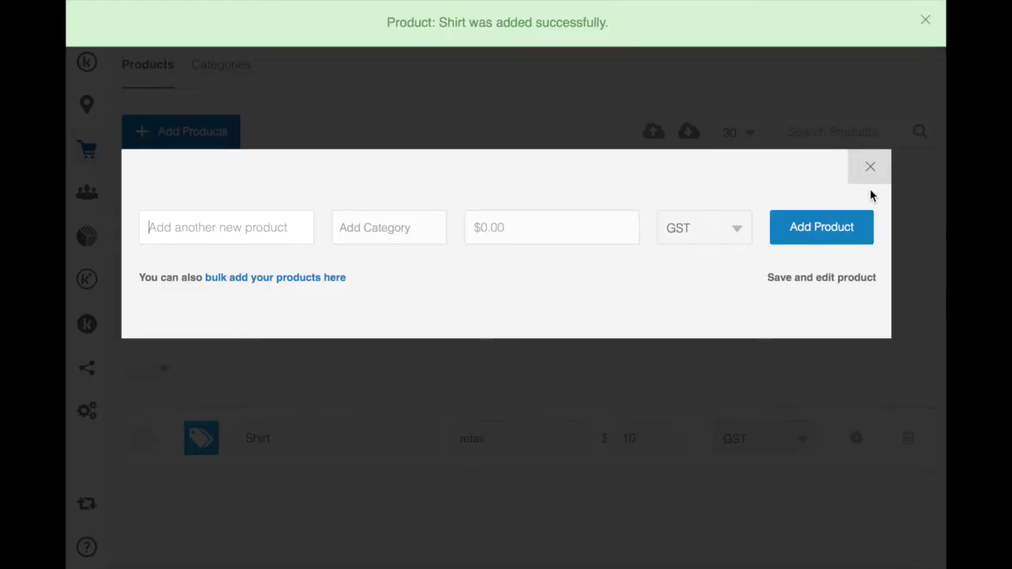
{"action": "left_click", "coordinate": [870, 168]}
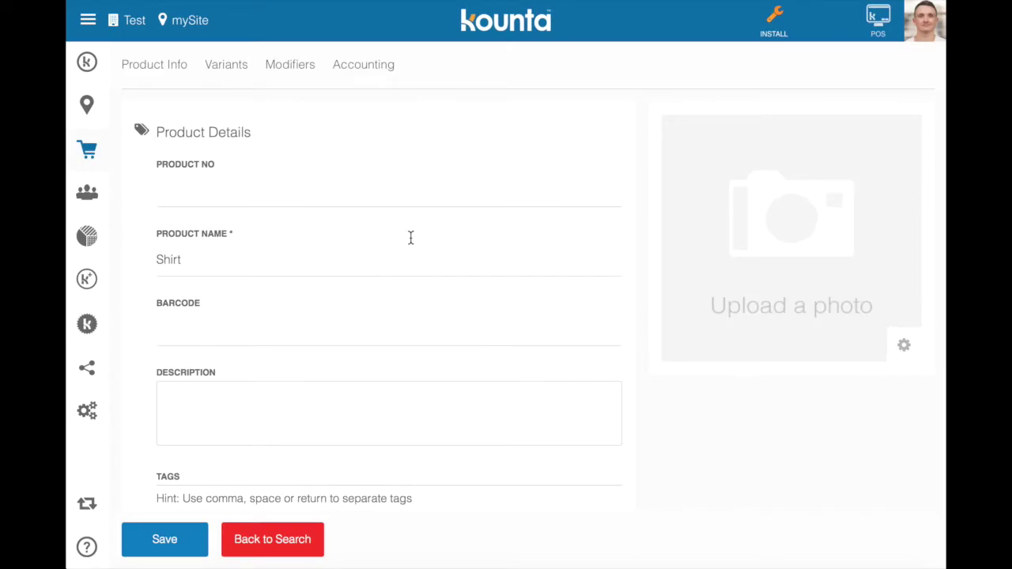
Step: Add the existing attribute Size to the Shirt's variants
{"action": "left_click", "coordinate": [232, 70]}
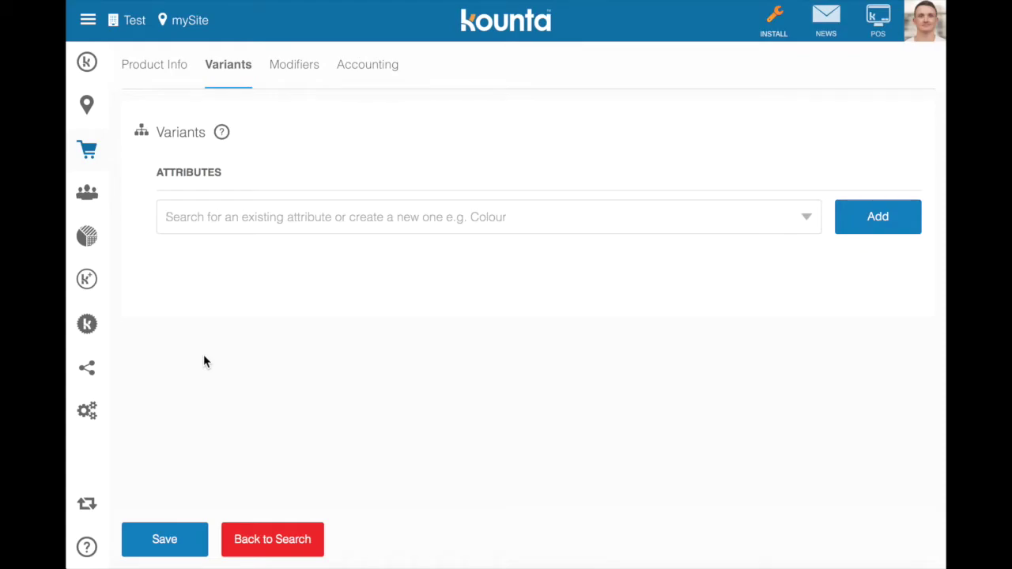
{"action": "type", "text": "size"}
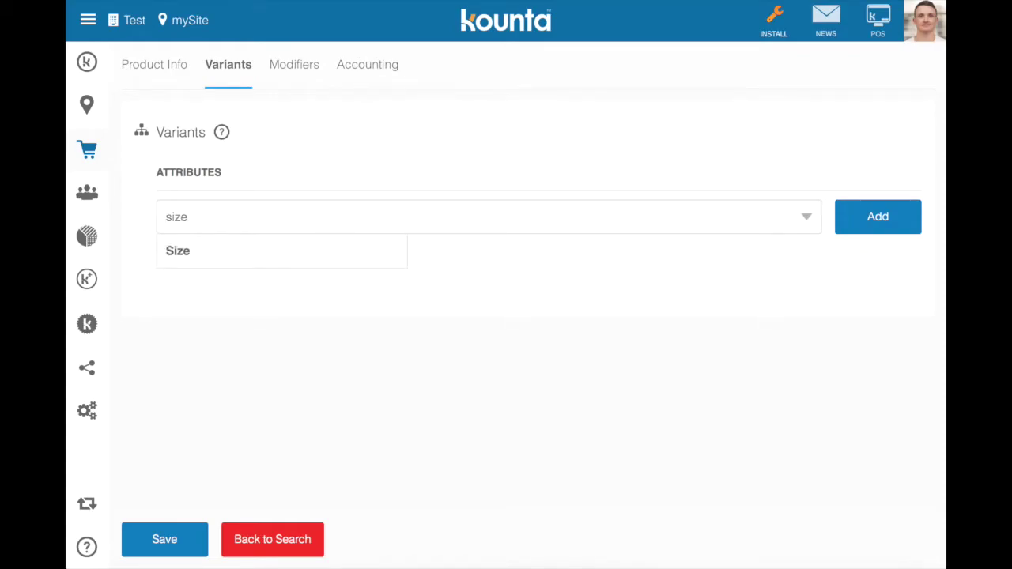
{"action": "left_click", "coordinate": [250, 254]}
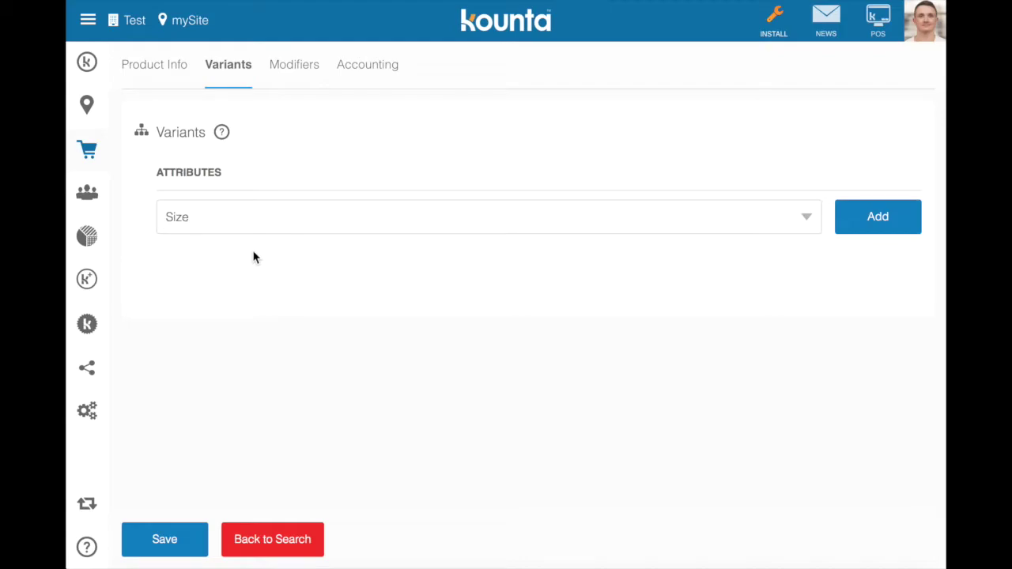
{"action": "left_click", "coordinate": [877, 229]}
Step: Add the attribute Colour to the Shirt's variants and save the variant template
{"action": "left_click", "coordinate": [412, 213]}
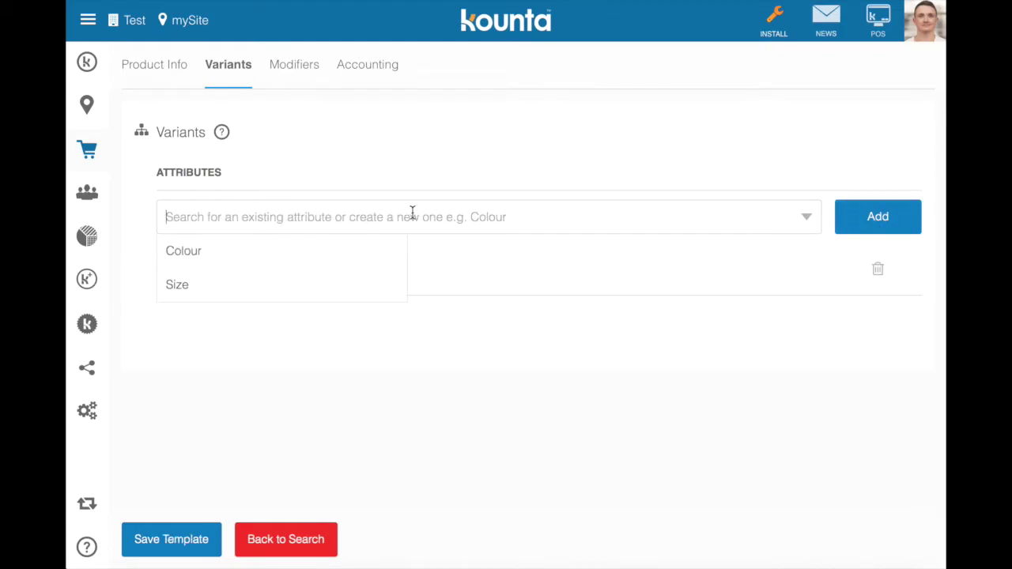
{"action": "type", "text": "Colour"}
{"action": "left_click", "coordinate": [352, 255]}
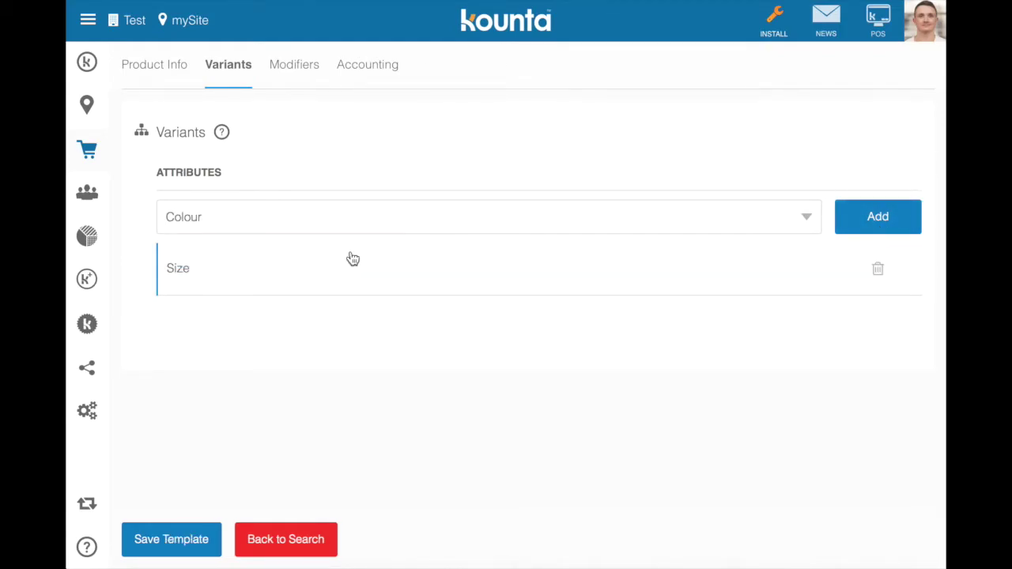
{"action": "left_click", "coordinate": [850, 229]}
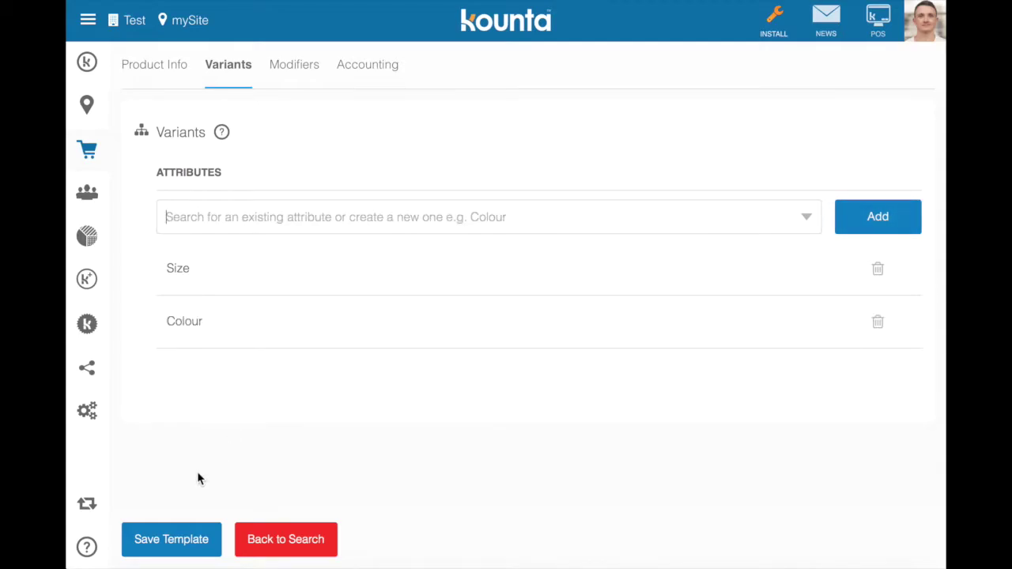
{"action": "left_click", "coordinate": [175, 545]}
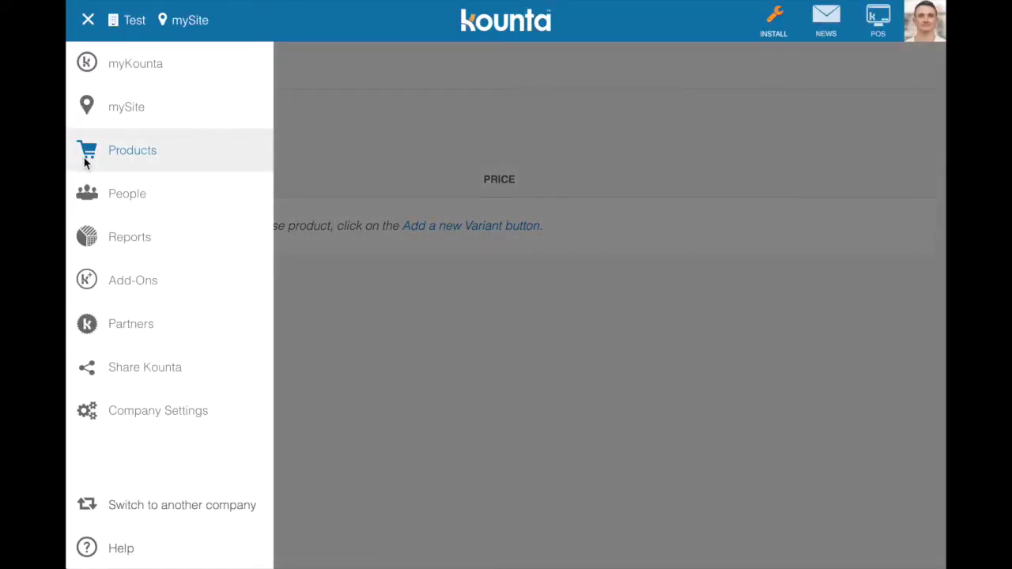
Step: Reopen the Shirt product and create a variant with colour blue and size 8
{"action": "left_click", "coordinate": [85, 157]}
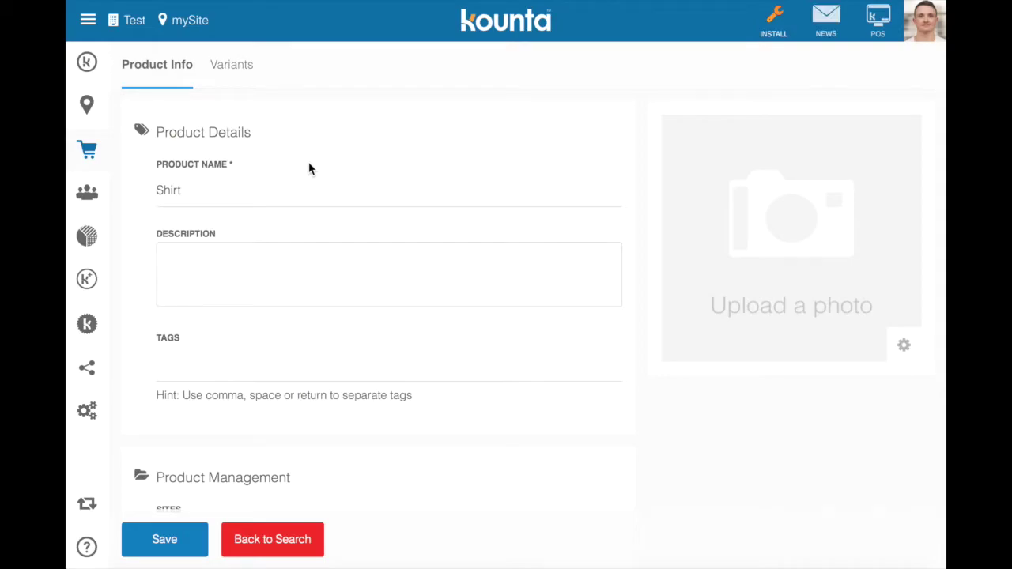
{"action": "scroll", "coordinate": [337, 319], "scroll_direction": "down", "scroll_amount": 3}
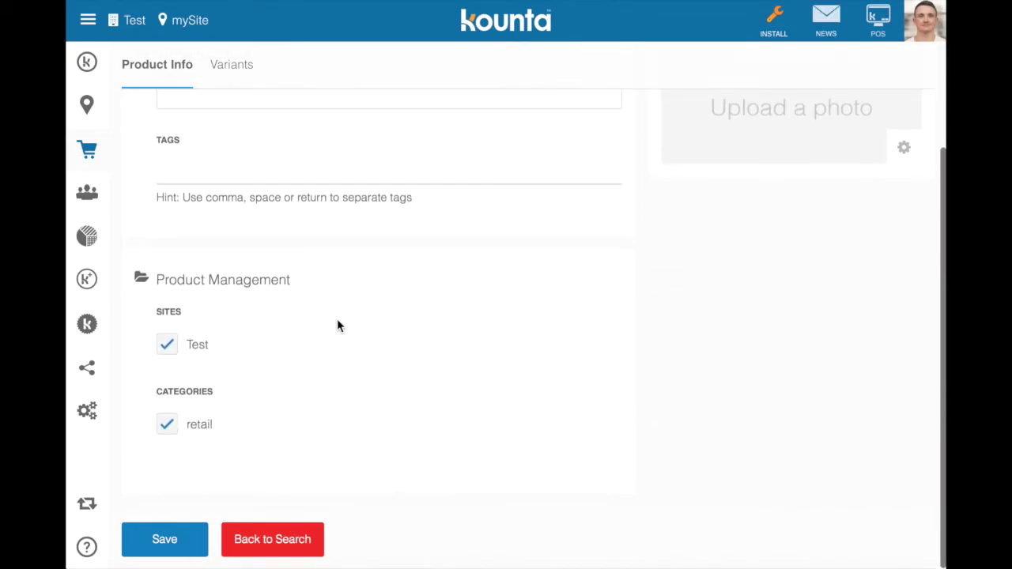
{"action": "scroll", "coordinate": [337, 319], "scroll_direction": "up", "scroll_amount": 3}
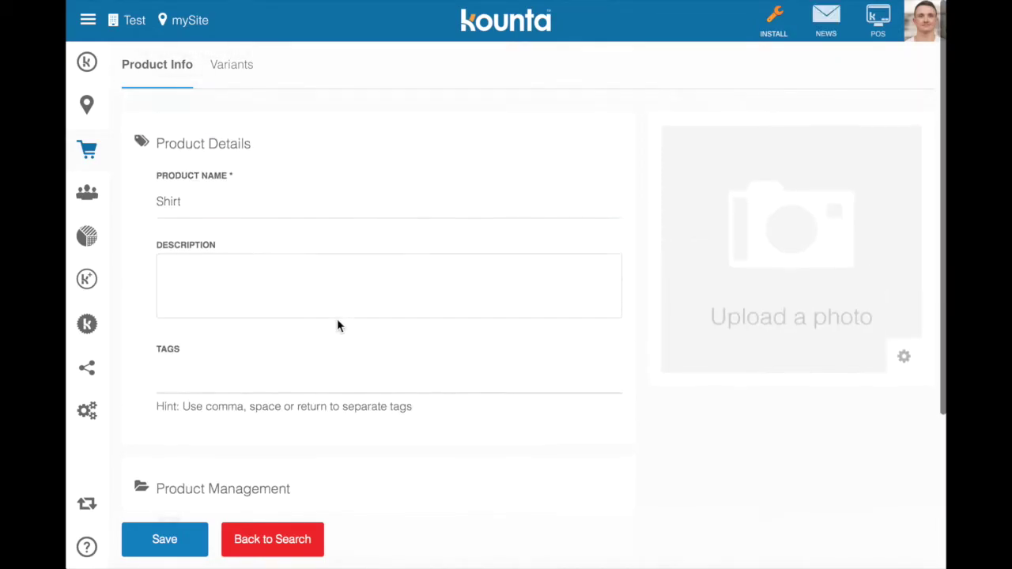
{"action": "left_click", "coordinate": [239, 72]}
{"action": "left_click", "coordinate": [198, 147]}
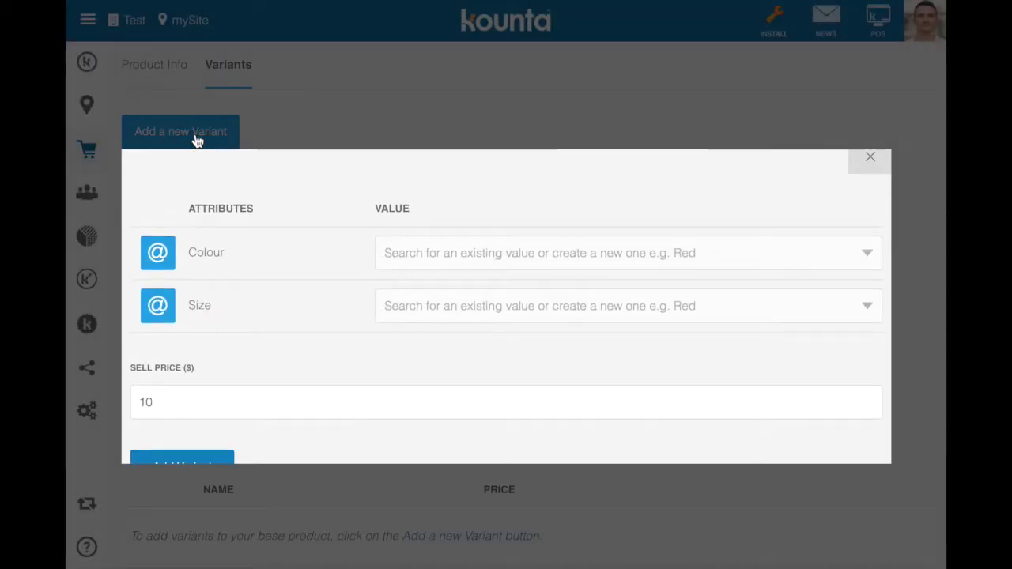
{"action": "left_click", "coordinate": [554, 263]}
{"action": "type", "text": "blue"}
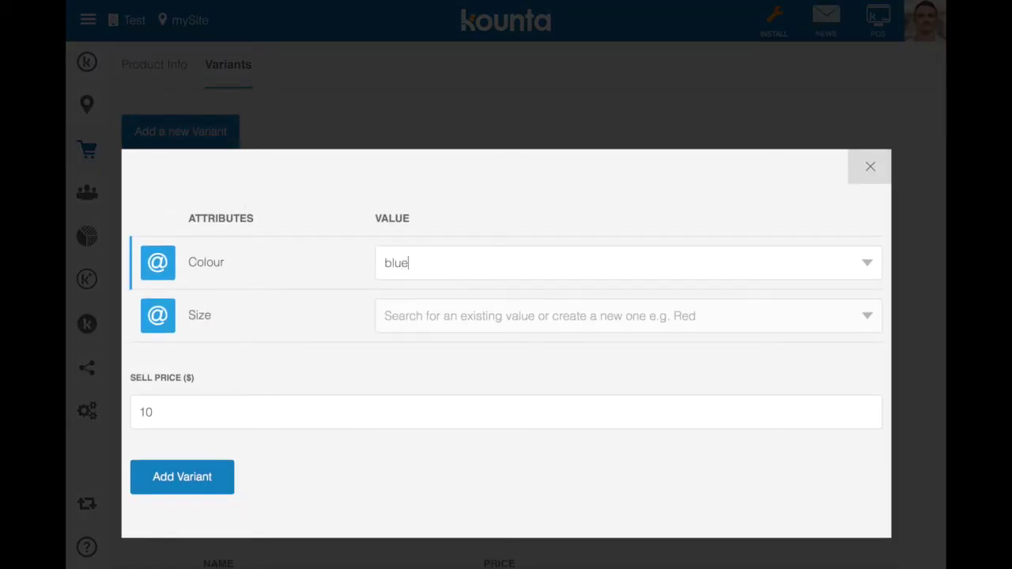
{"action": "left_click", "coordinate": [456, 318]}
{"action": "type", "text": "8"}
{"action": "key", "text": "Return"}
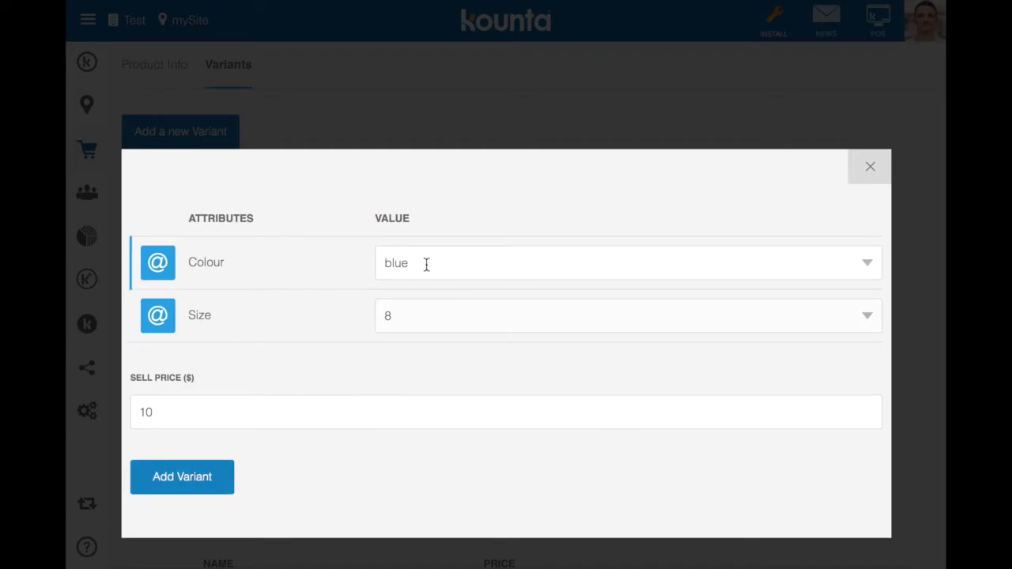
Step: Create a Shirt variant with colour blue and size 10
{"action": "type", "text": "bl"}
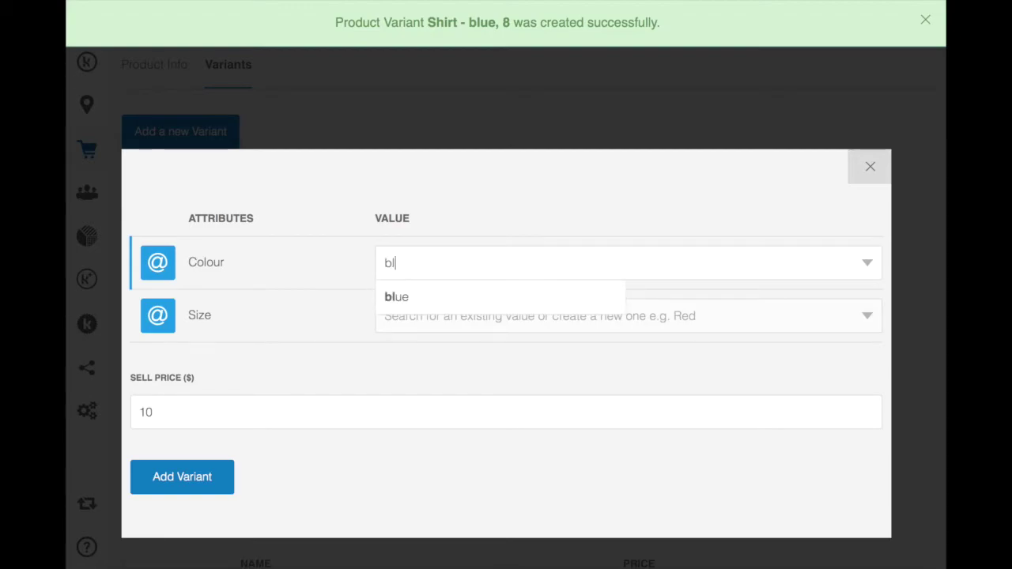
{"action": "type", "text": "ue"}
{"action": "left_click", "coordinate": [665, 316]}
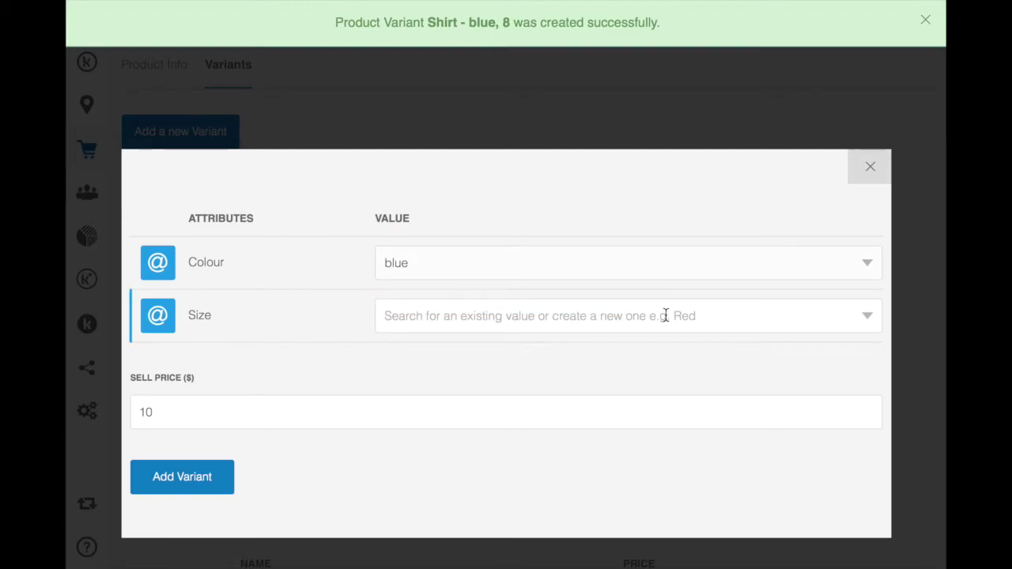
{"action": "type", "text": "10"}
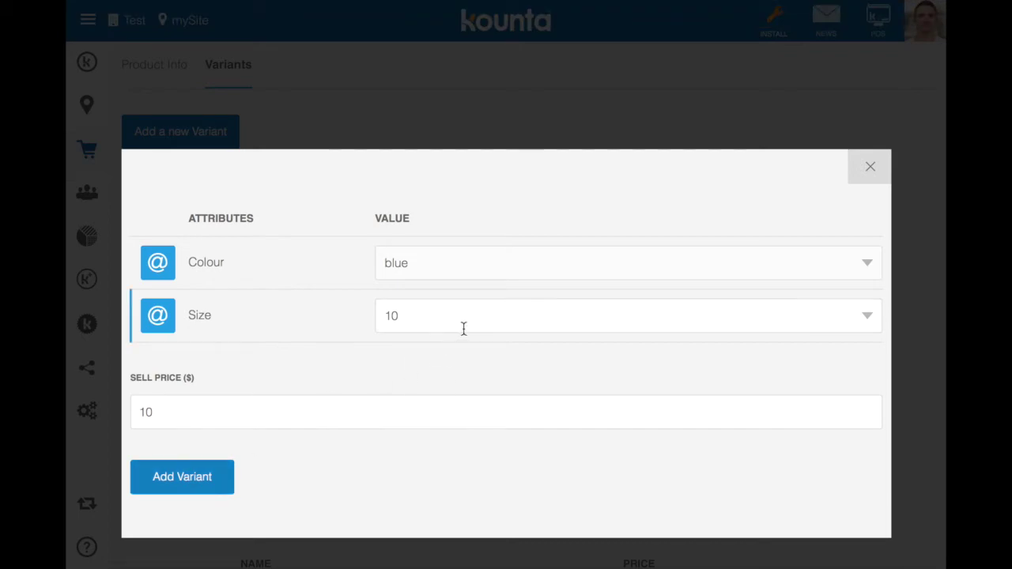
{"action": "key", "text": "Return"}
Step: Create a Shirt variant with colour blue and size 12
{"action": "type", "text": "blue"}
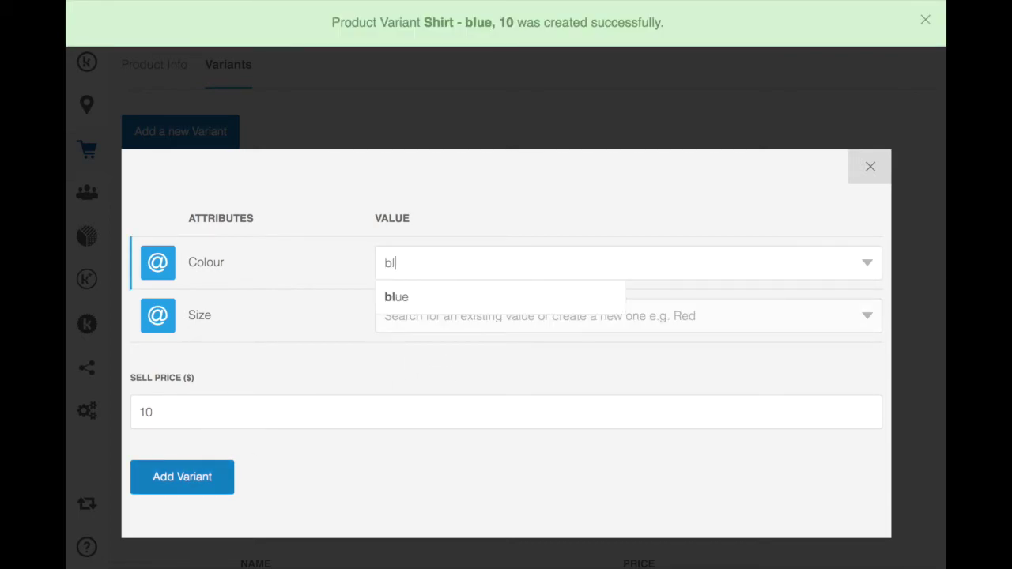
{"action": "left_click", "coordinate": [523, 317]}
{"action": "type", "text": "12"}
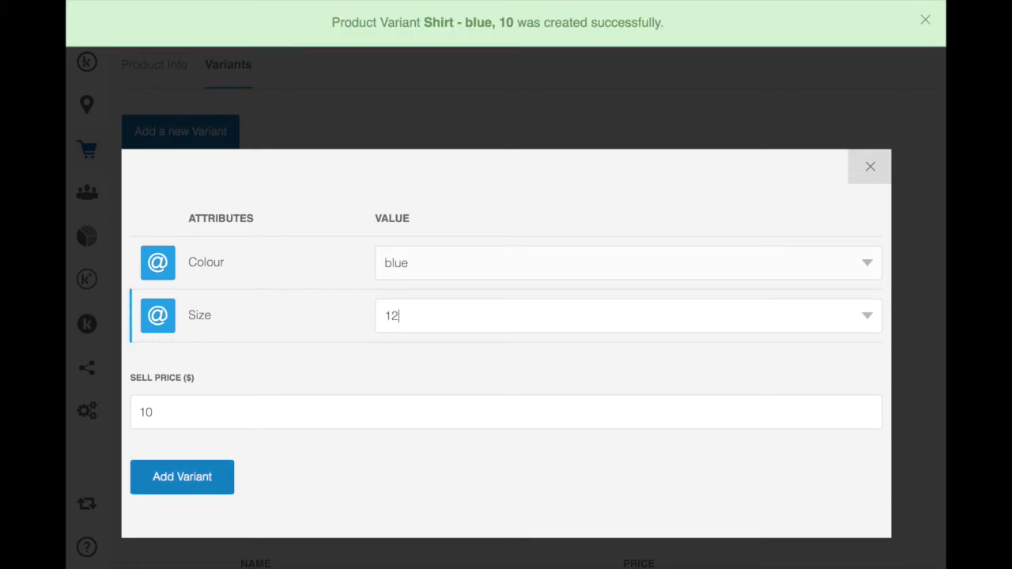
{"action": "left_click", "coordinate": [190, 480]}
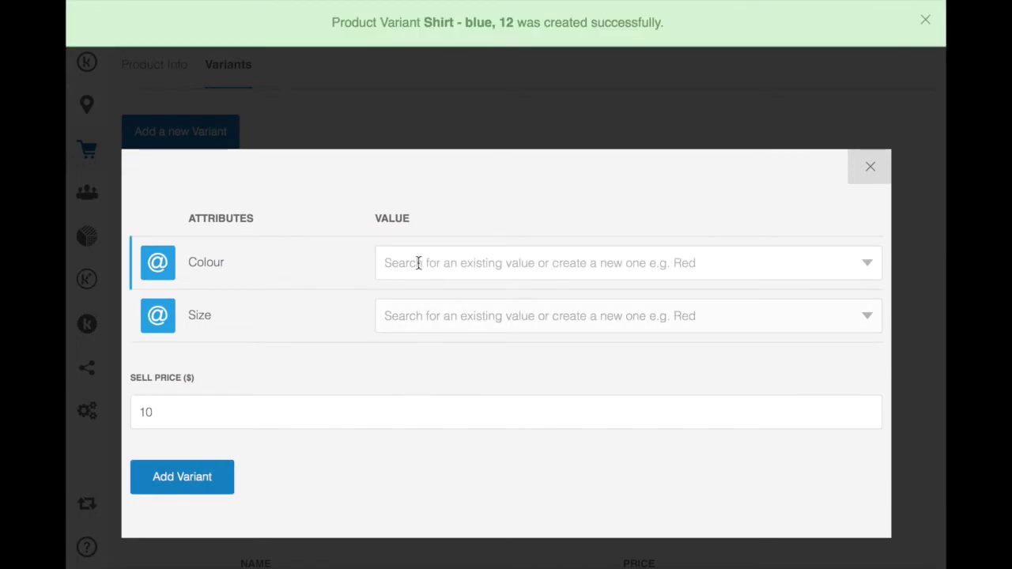
Step: Create a Shirt variant with colour red and size 8 at a sell price of 11
{"action": "type", "text": "red"}
{"action": "left_click", "coordinate": [415, 310]}
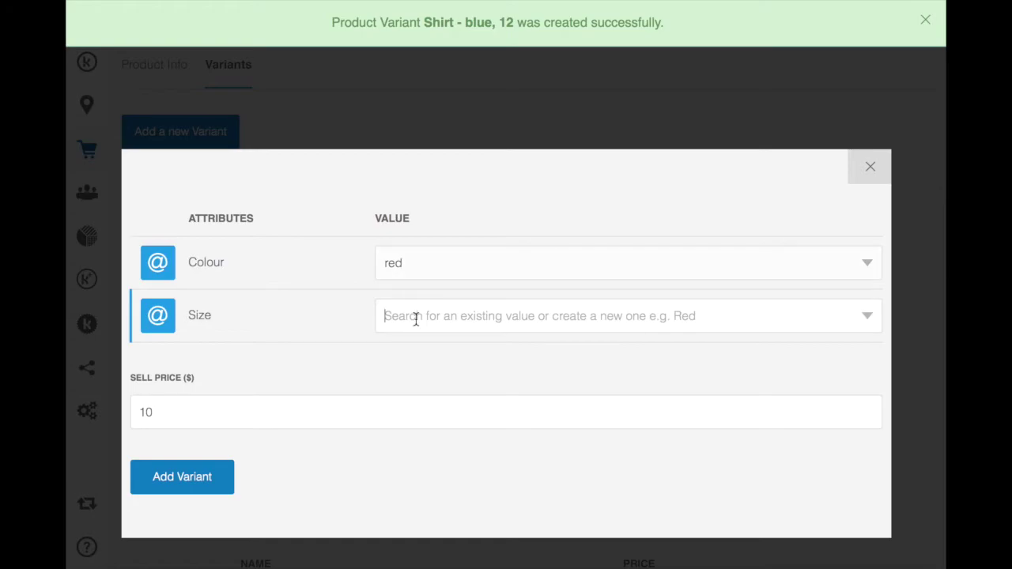
{"action": "type", "text": "8"}
{"action": "left_click", "coordinate": [166, 416]}
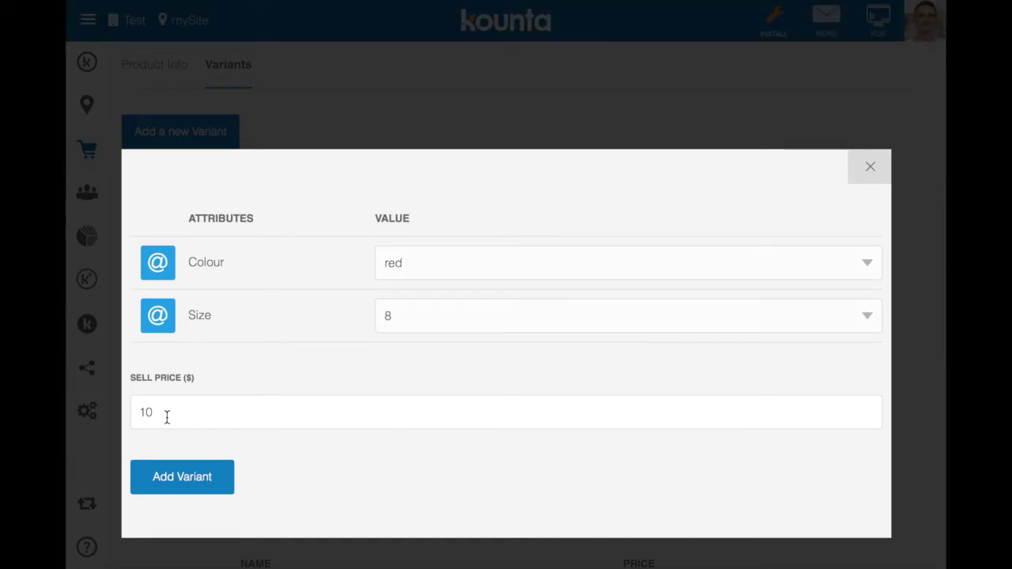
{"action": "left_click", "coordinate": [218, 480]}
Step: Create a Shirt variant with colour red and size 10, keeping the sell price at 11
{"action": "type", "text": "r"}
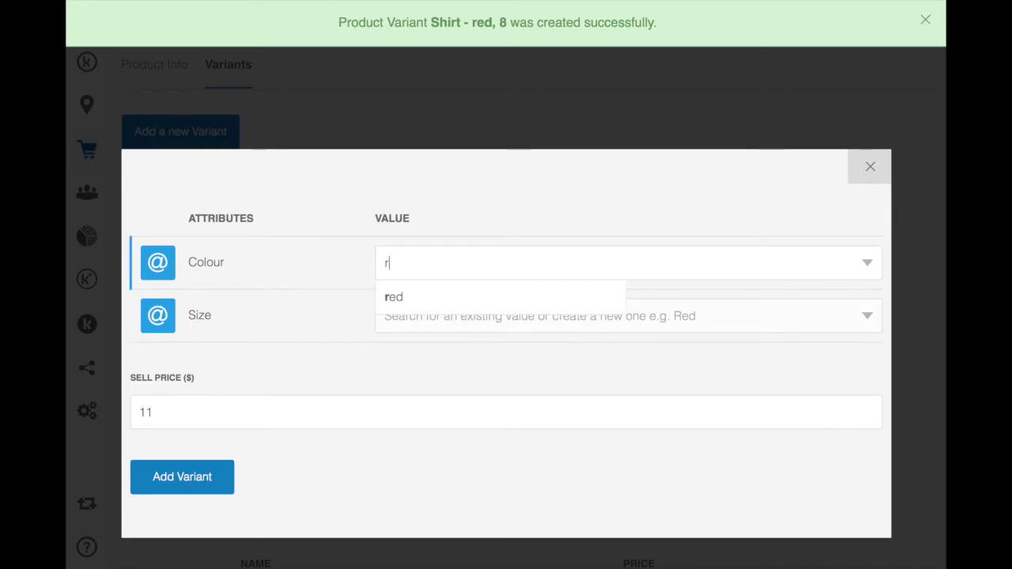
{"action": "left_click", "coordinate": [433, 304]}
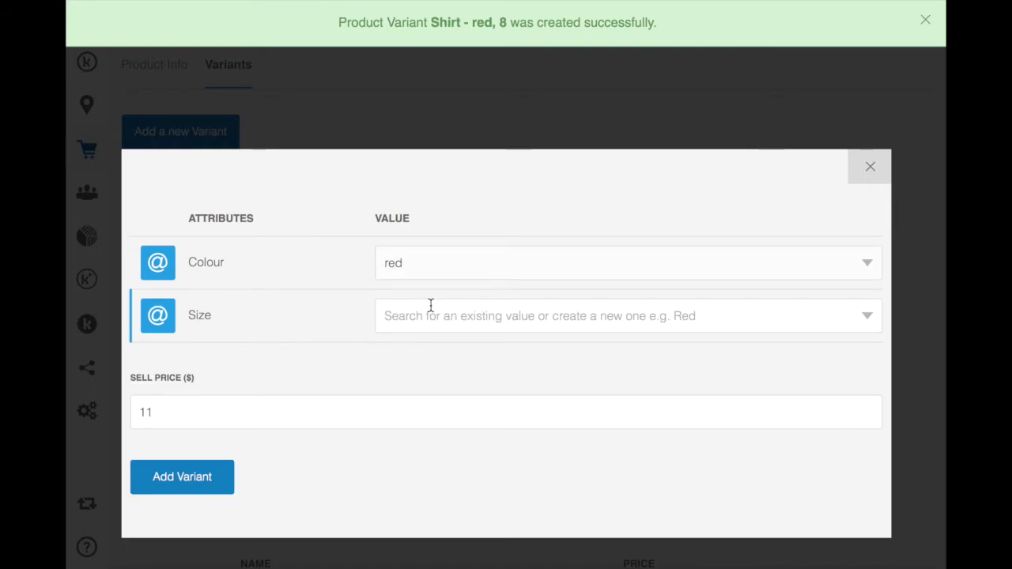
{"action": "type", "text": "1"}
{"action": "left_click", "coordinate": [418, 348]}
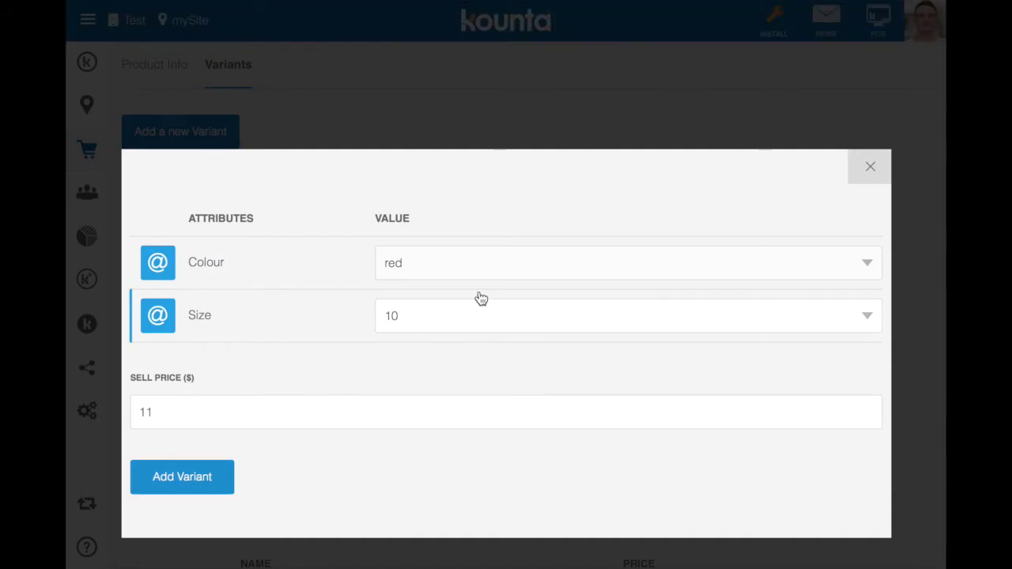
{"action": "key", "text": "Return"}
Step: Create a Shirt variant with colour red and size 12, keeping the sell price at 11, and close the variant form
{"action": "type", "text": "r"}
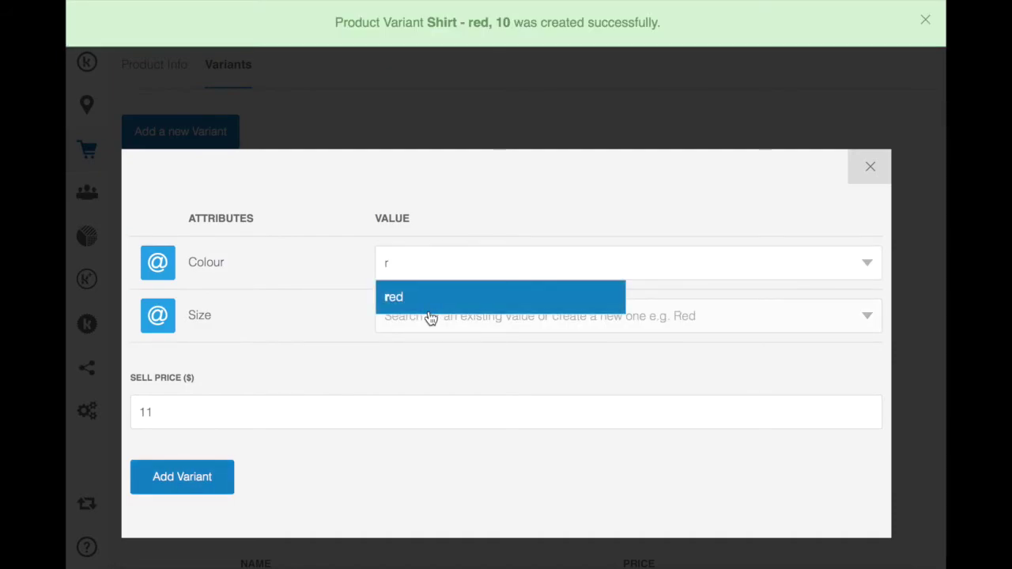
{"action": "left_click", "coordinate": [415, 308]}
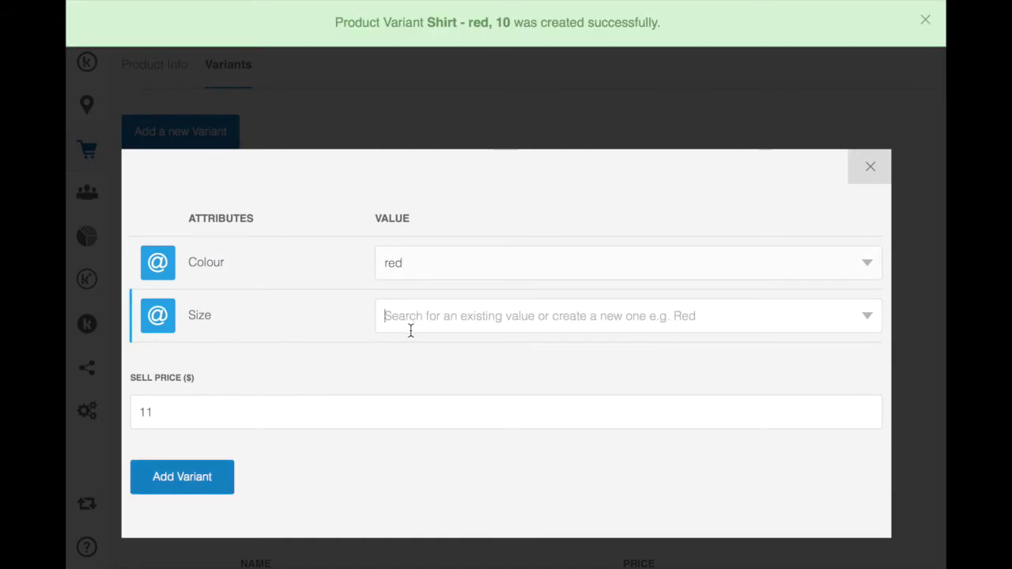
{"action": "type", "text": "1"}
{"action": "left_click", "coordinate": [403, 388]}
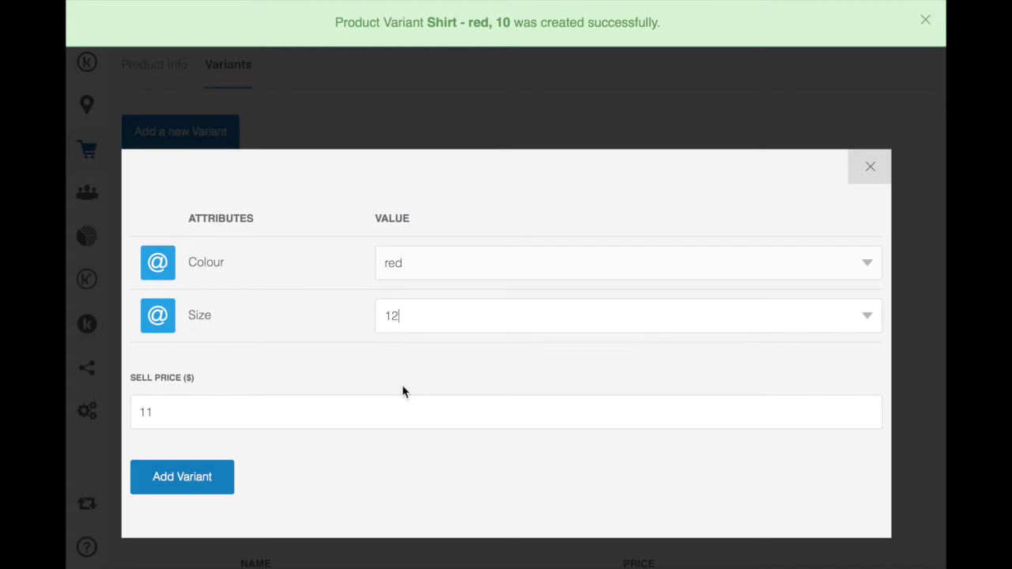
{"action": "left_click", "coordinate": [169, 484]}
{"action": "left_click", "coordinate": [870, 167]}
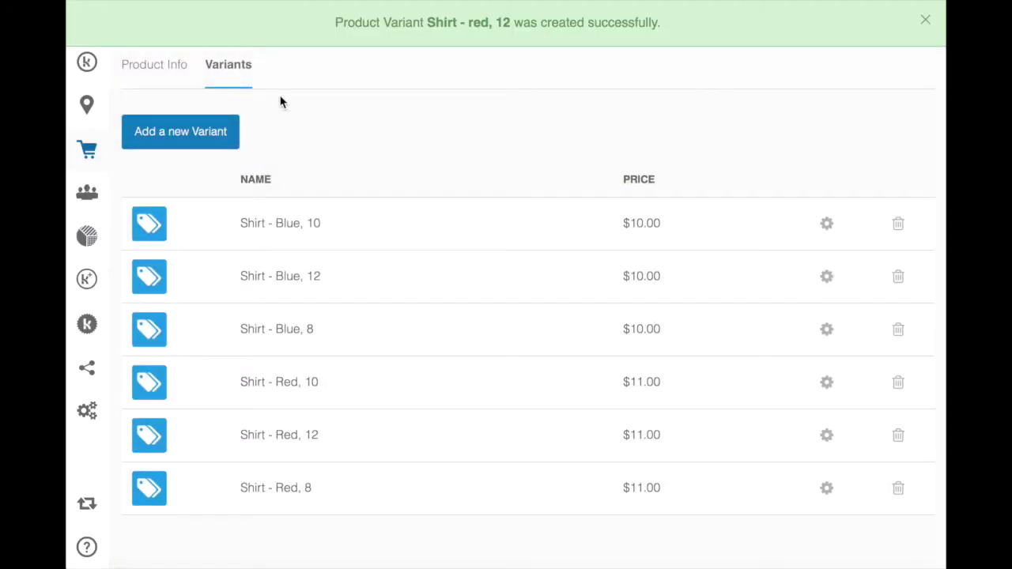
Step: Open the product list and review the variants listed under the Shirt product
{"action": "mouse_move", "coordinate": [94, 157]}
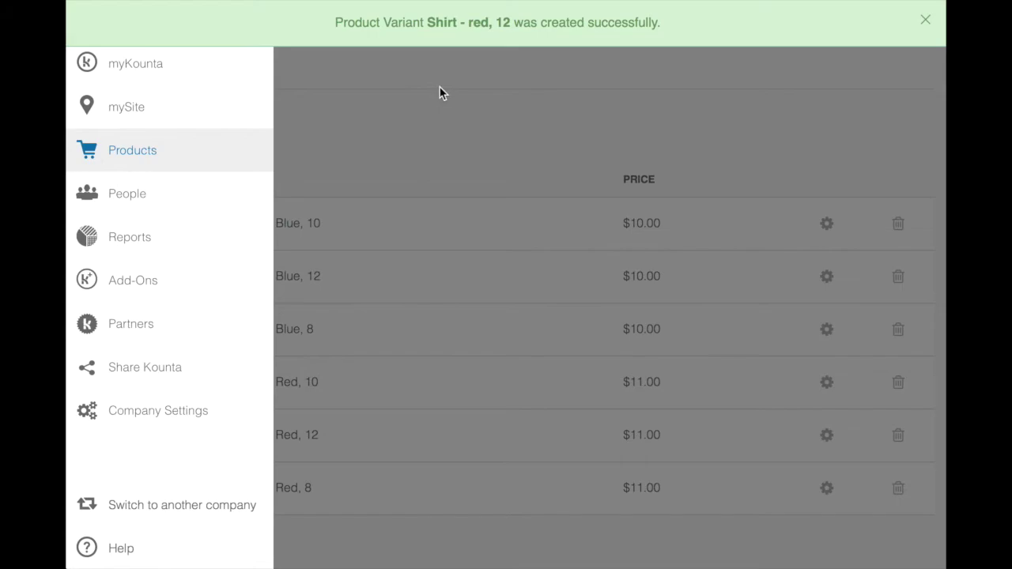
{"action": "left_click", "coordinate": [440, 93]}
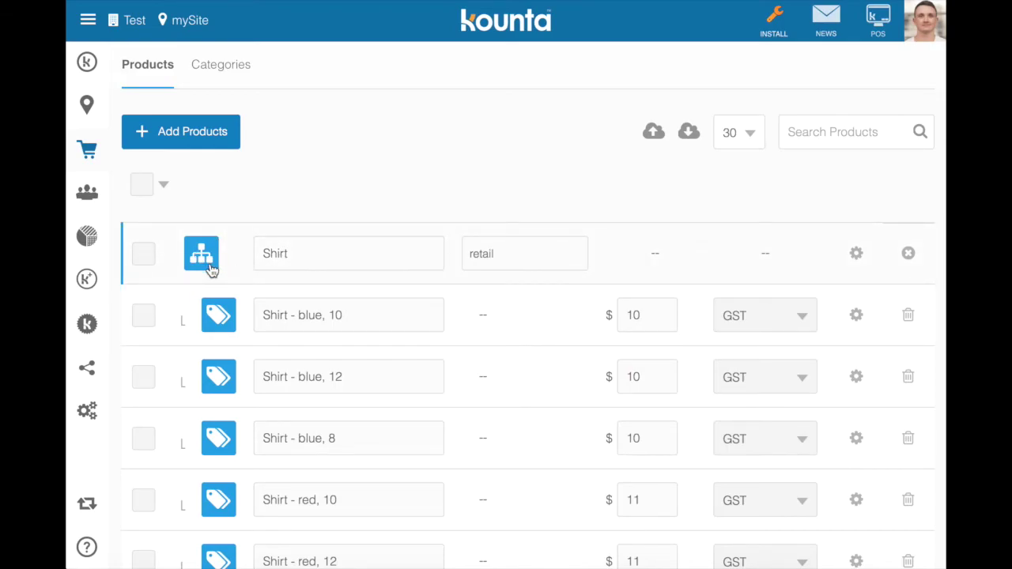
{"action": "scroll", "coordinate": [198, 275], "scroll_direction": "down", "scroll_amount": 1}
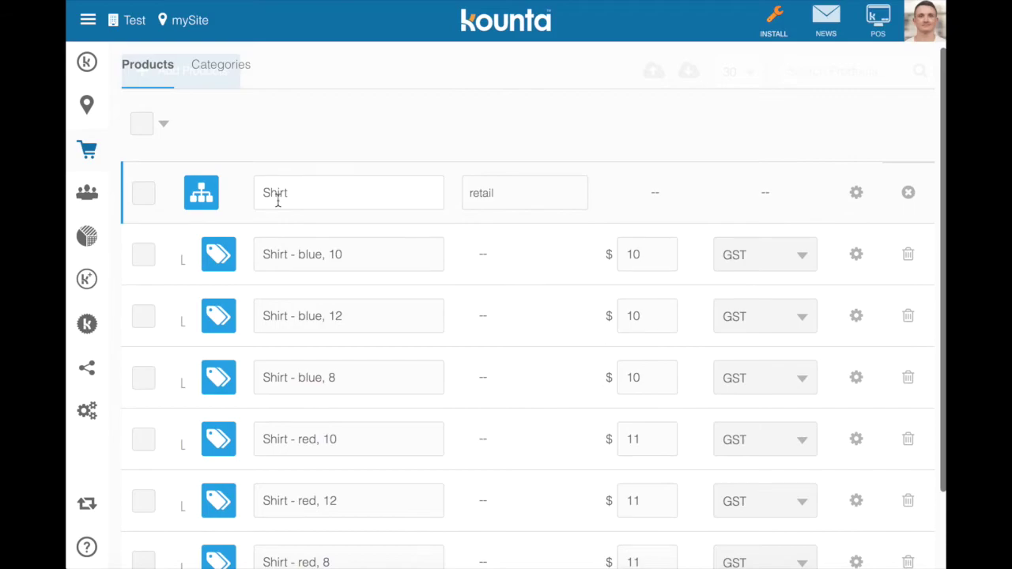
{"action": "scroll", "coordinate": [273, 196], "scroll_direction": "down", "scroll_amount": 1}
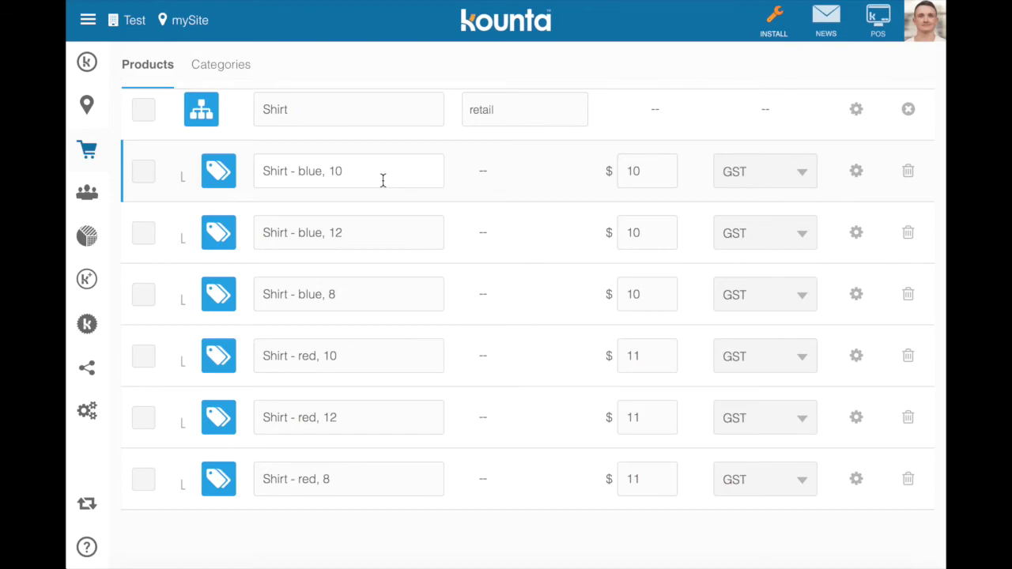
Step: Open the details of the blue size 10 Shirt variant and look through its product information fields
{"action": "left_click", "coordinate": [857, 171]}
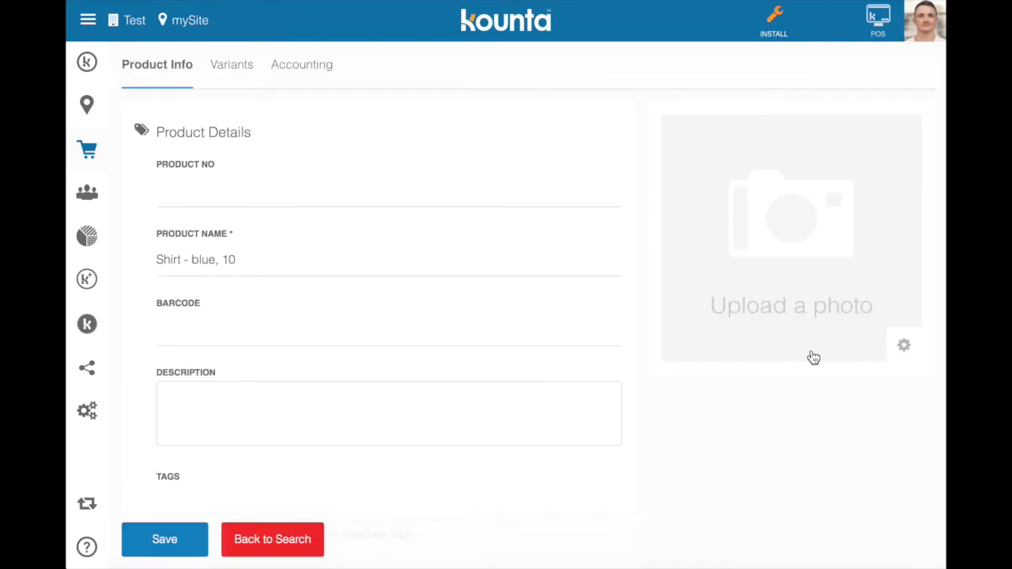
{"action": "scroll", "coordinate": [253, 332], "scroll_direction": "down", "scroll_amount": 2}
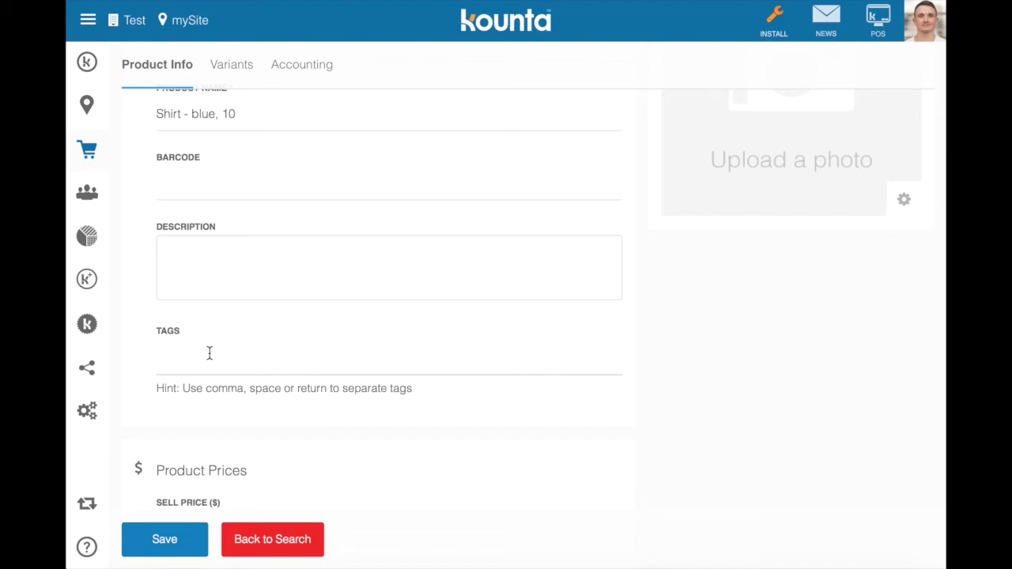
{"action": "scroll", "coordinate": [209, 353], "scroll_direction": "up", "scroll_amount": 2}
Step: Switch to the POS, postpone the subscription upgrade, and open the Shirt product's variants in the retail category
{"action": "left_click", "coordinate": [881, 24]}
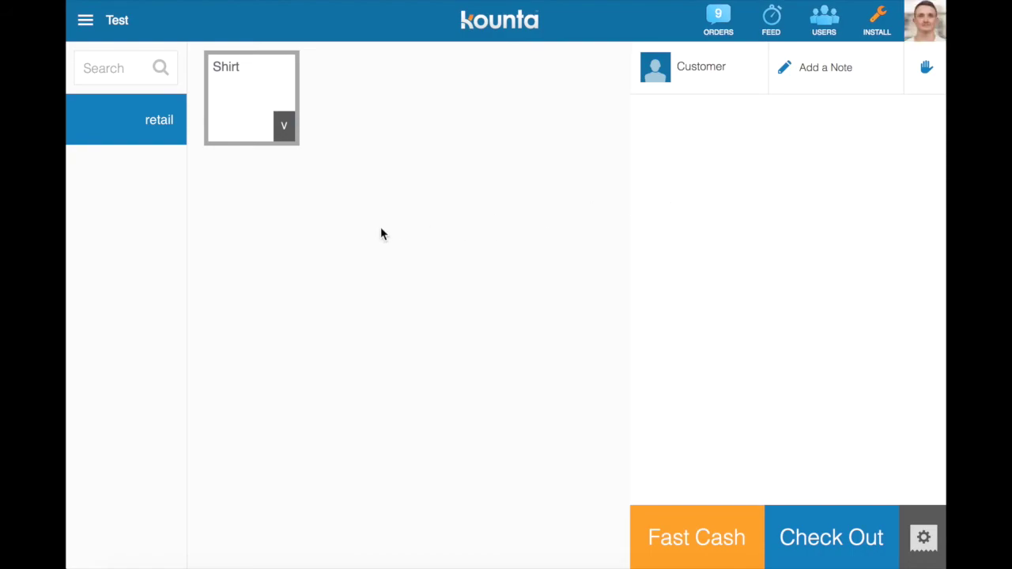
{"action": "left_click", "coordinate": [241, 67]}
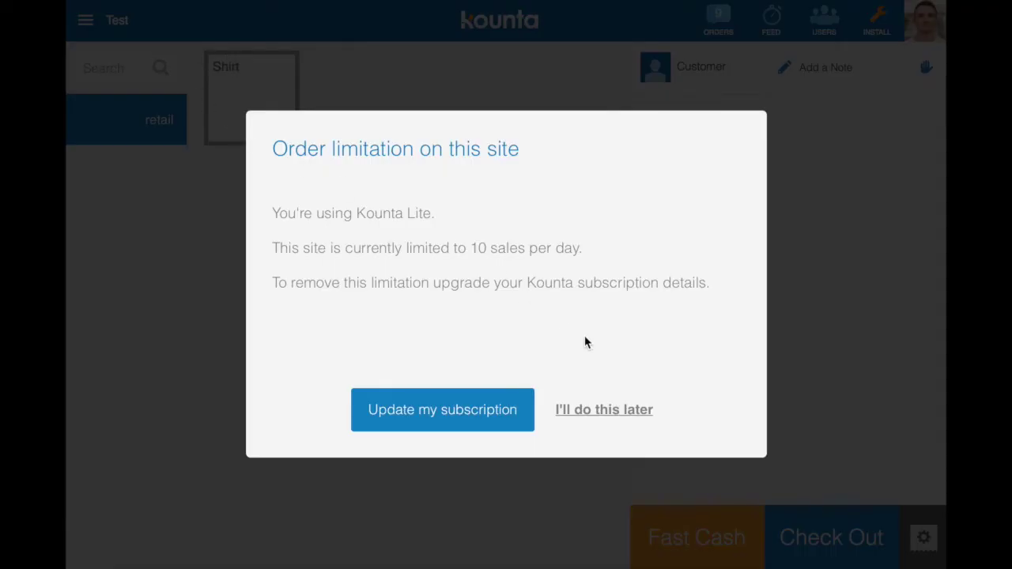
{"action": "left_click", "coordinate": [589, 406]}
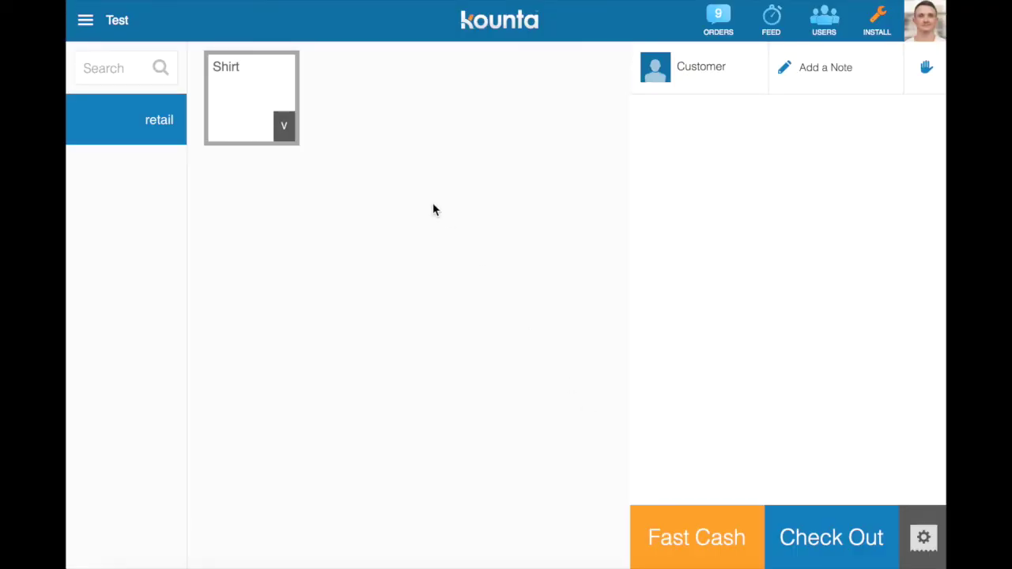
{"action": "left_click", "coordinate": [256, 109]}
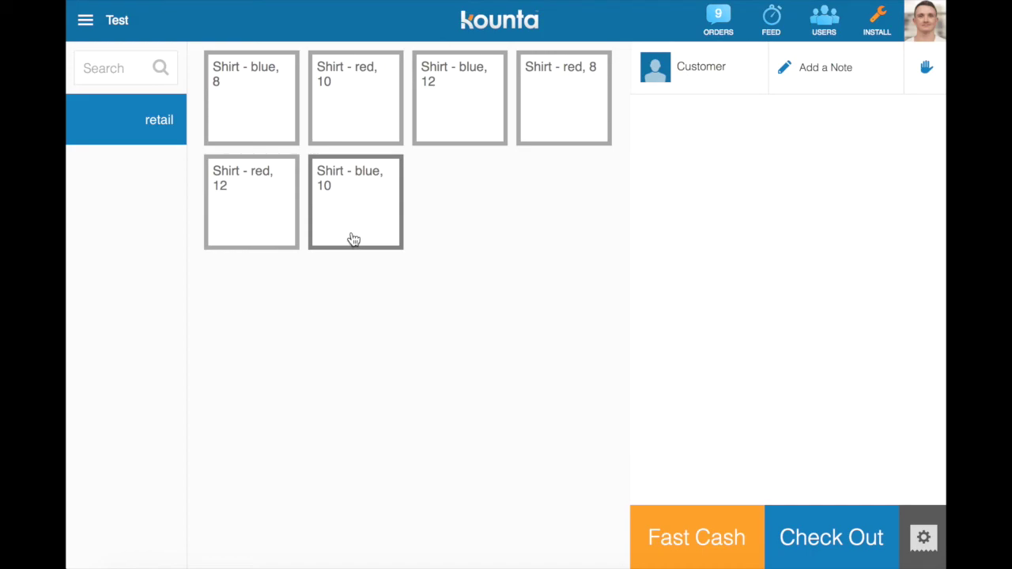
Step: Enter item arranging mode and move the blue size 8 Shirt tile to the end and the red size 8 tile before blue size 12
{"action": "left_click", "coordinate": [87, 30]}
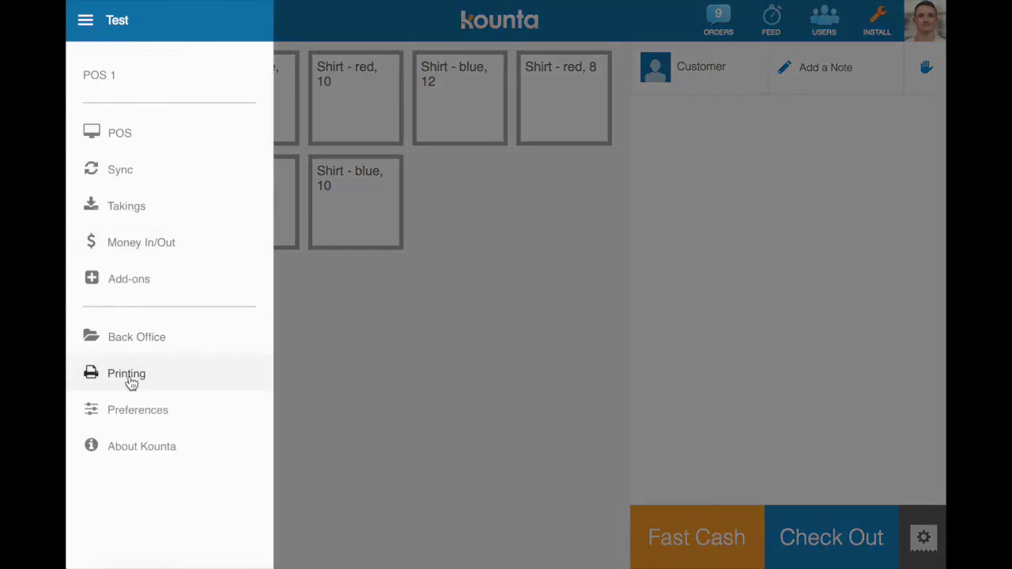
{"action": "left_click", "coordinate": [126, 412]}
{"action": "left_click", "coordinate": [134, 114]}
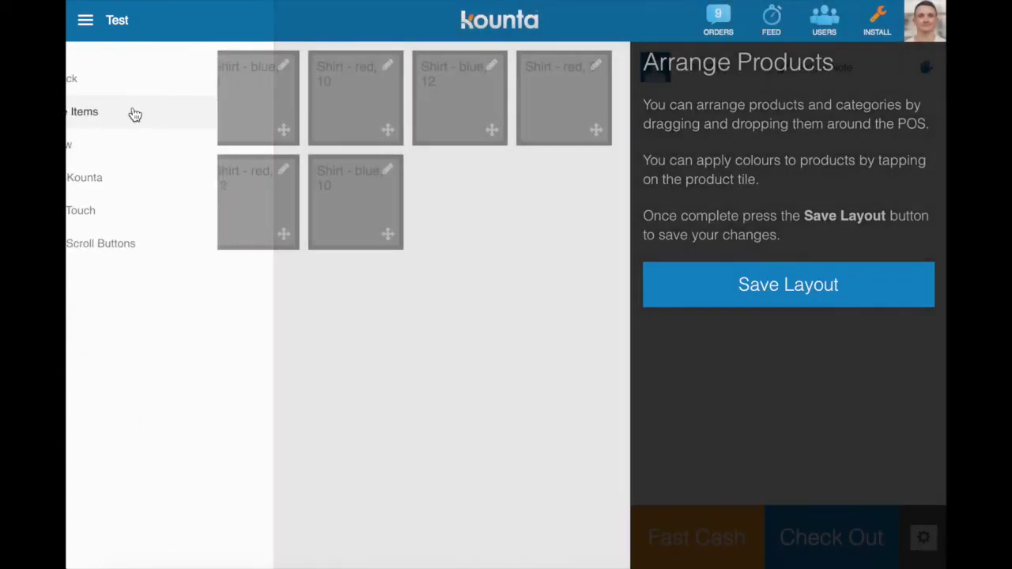
{"action": "left_click_drag", "start_coordinate": [253, 100], "coordinate": [391, 214]}
{"action": "left_click_drag", "start_coordinate": [482, 98], "coordinate": [362, 98]}
Step: Colour the red size 10 Shirt tile red and save the POS layout
{"action": "left_click", "coordinate": [240, 113]}
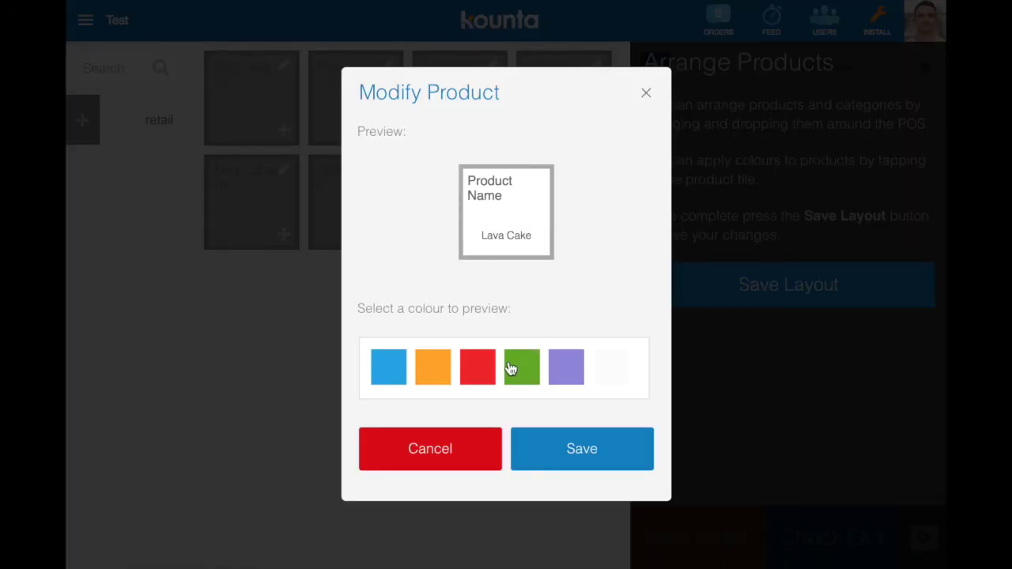
{"action": "left_click", "coordinate": [488, 378]}
{"action": "left_click", "coordinate": [567, 454]}
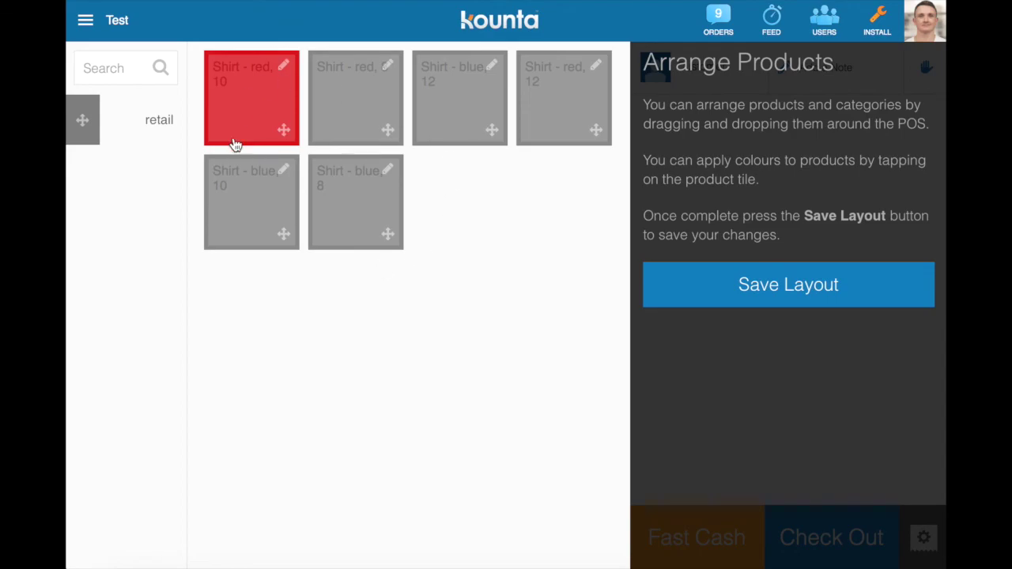
{"action": "left_click", "coordinate": [811, 293]}
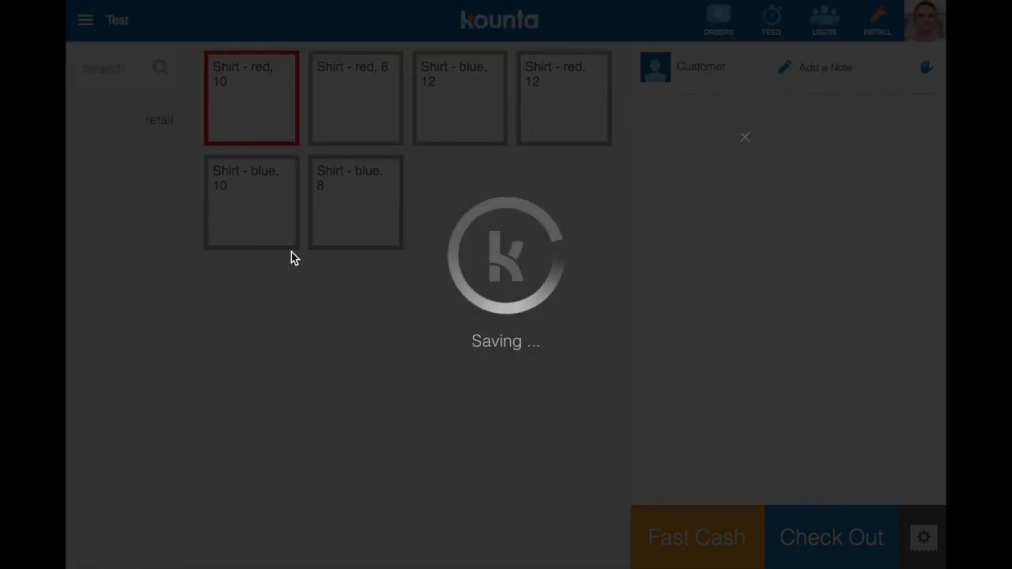